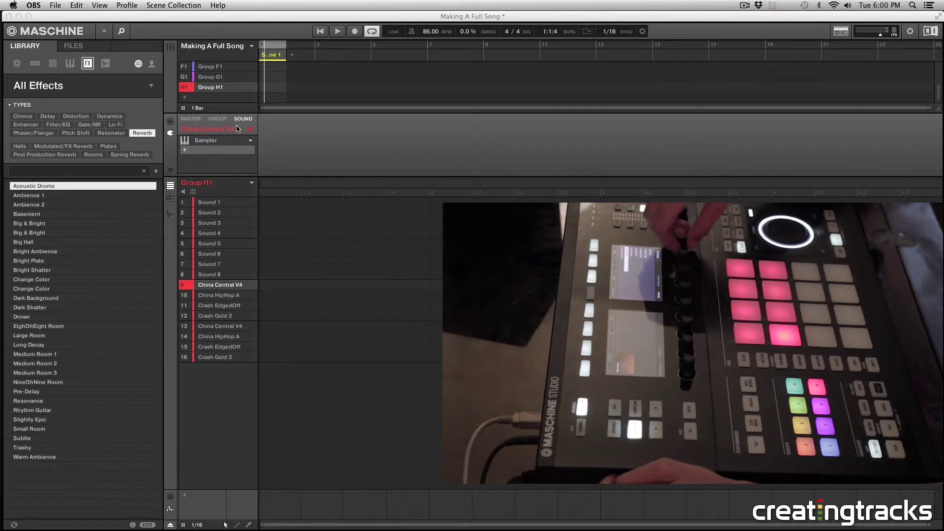
Load Reverb (Legacy) on China Central V4 with room type Bright, then bypass it to compare.
{"action": "left_click", "coordinate": [184, 149]}
{"action": "mouse_move", "coordinate": [221, 169]}
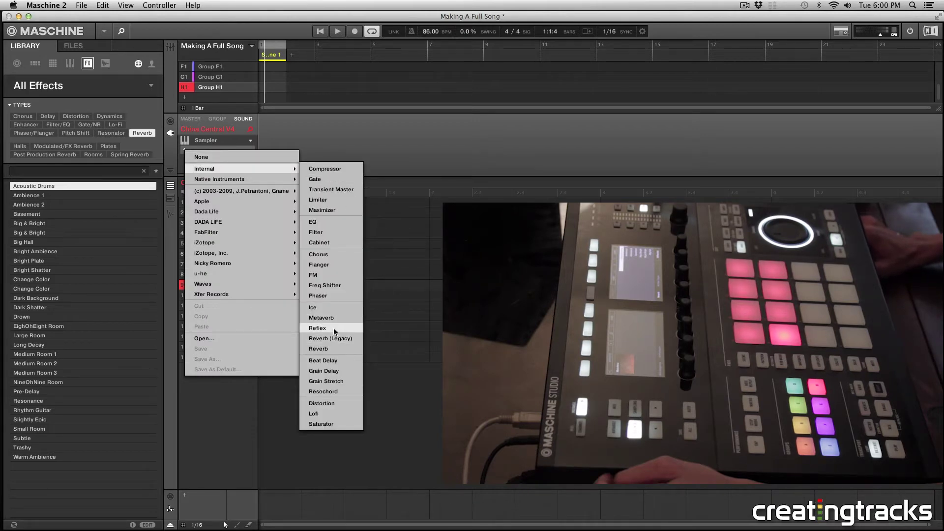
{"action": "left_click", "coordinate": [340, 342]}
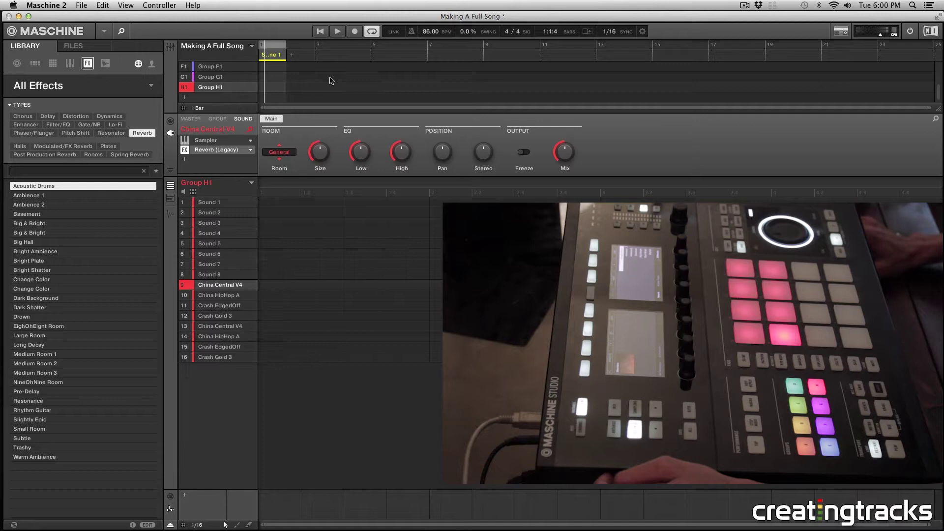
{"action": "left_click", "coordinate": [287, 154]}
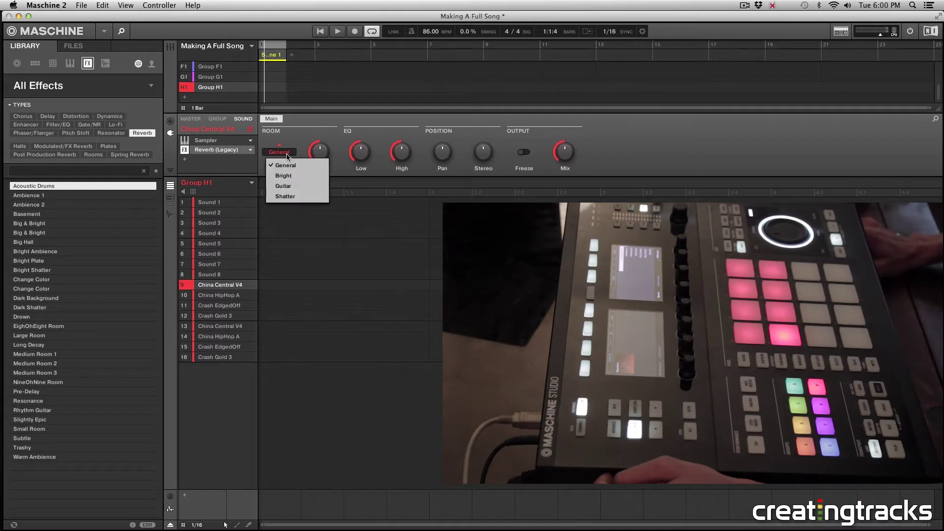
{"action": "left_click", "coordinate": [289, 175]}
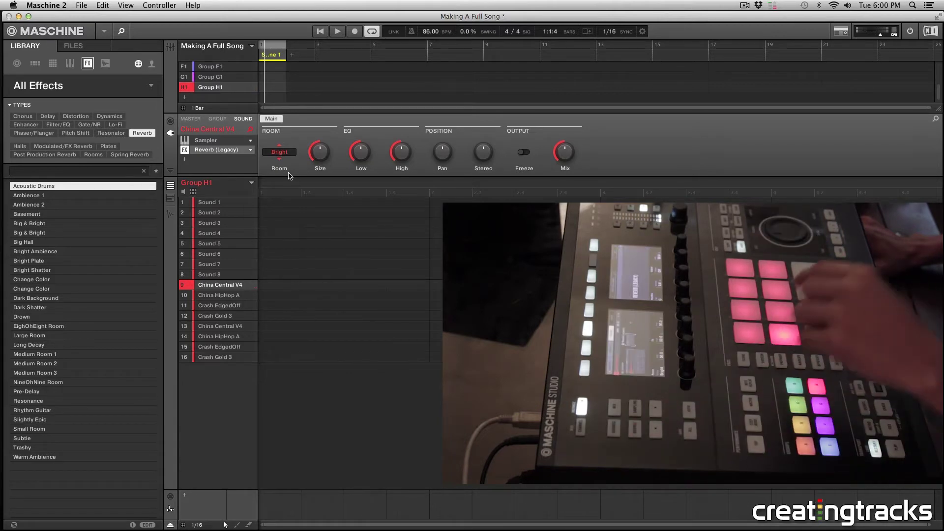
{"action": "left_click", "coordinate": [185, 150]}
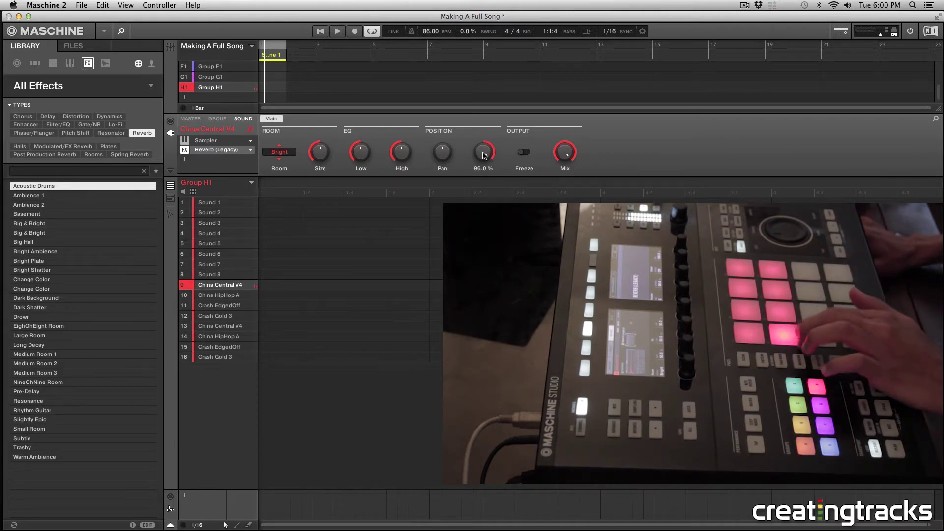
Load the internal Ice effect into China Central V4's second FX slot, below Reverb (Legacy).
{"action": "left_click", "coordinate": [185, 159]}
{"action": "mouse_move", "coordinate": [221, 179]}
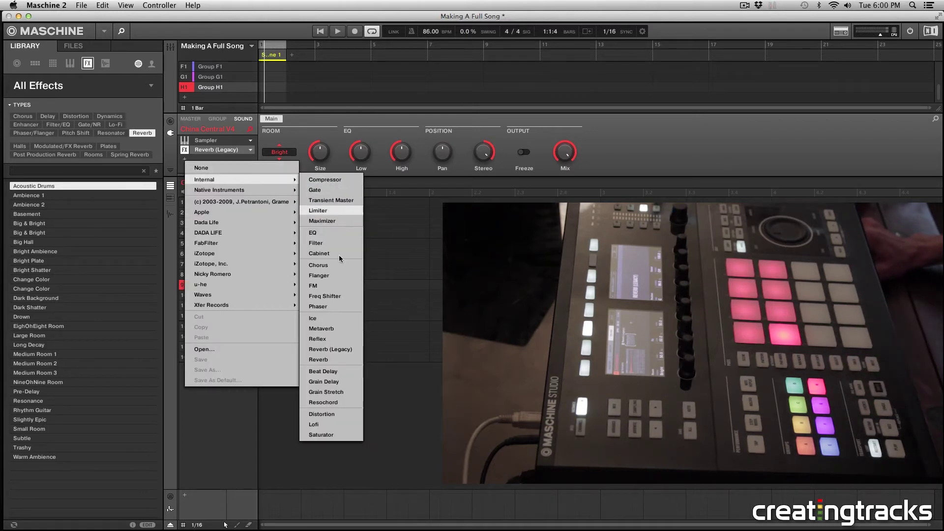
{"action": "left_click", "coordinate": [321, 318]}
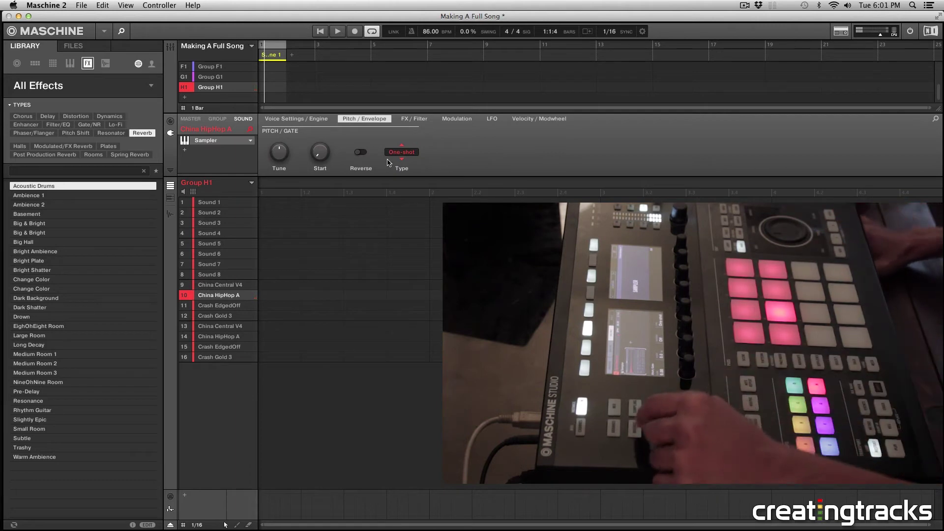
Load the internal Metaverb effect into the FX slot under China HipHop A's Sampler.
{"action": "left_click", "coordinate": [221, 140]}
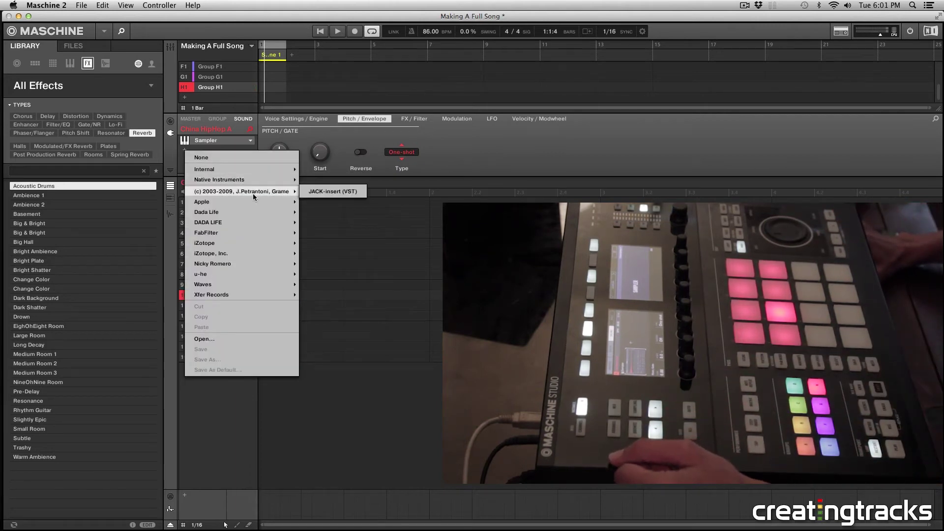
{"action": "mouse_move", "coordinate": [221, 169]}
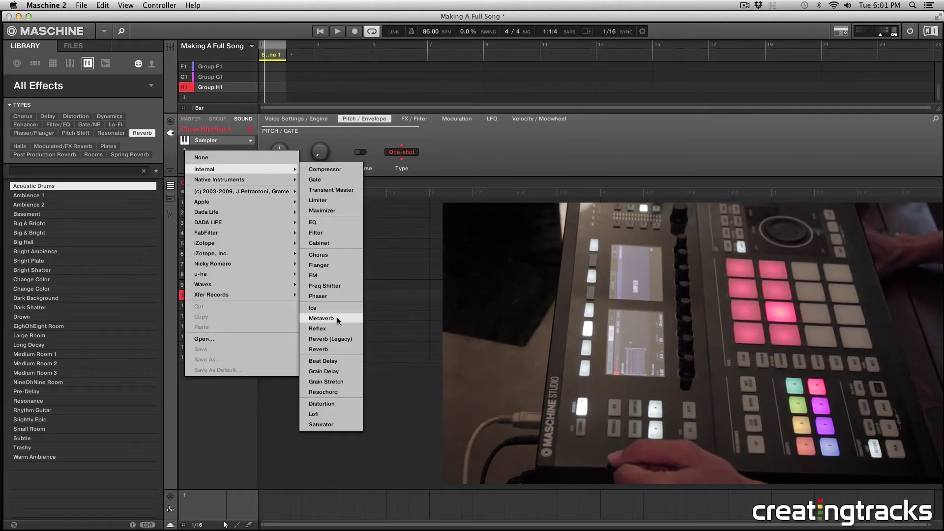
{"action": "left_click", "coordinate": [338, 318]}
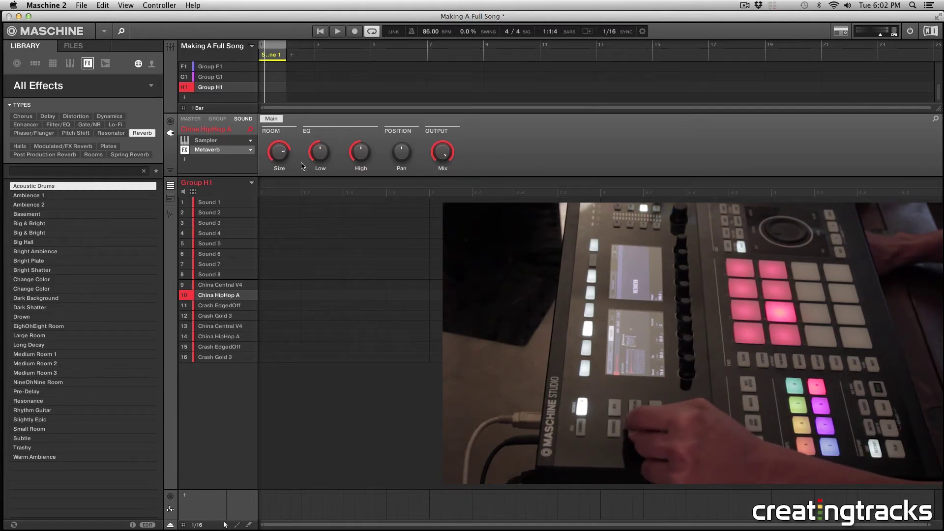
Load the internal Ice effect into China HipHop A's second FX slot, below Metaverb.
{"action": "left_click", "coordinate": [185, 163]}
{"action": "mouse_move", "coordinate": [222, 179]}
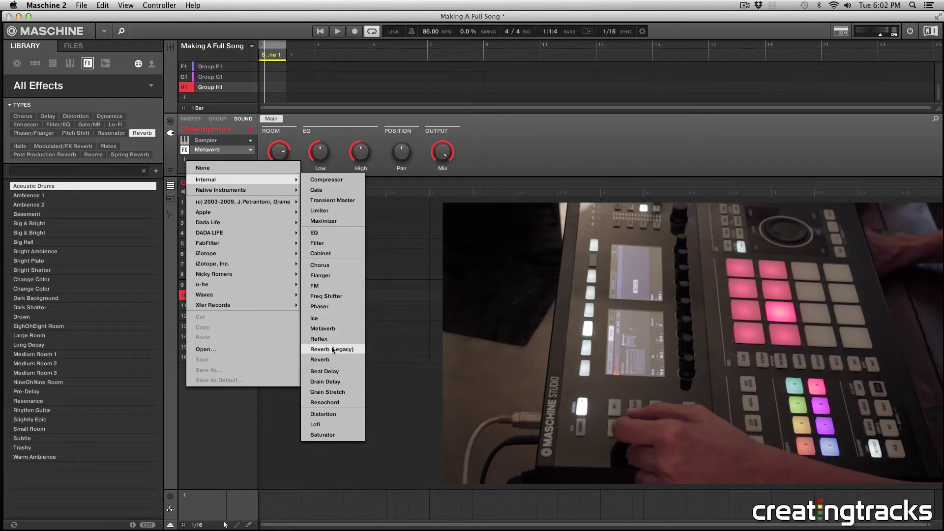
{"action": "left_click", "coordinate": [337, 321]}
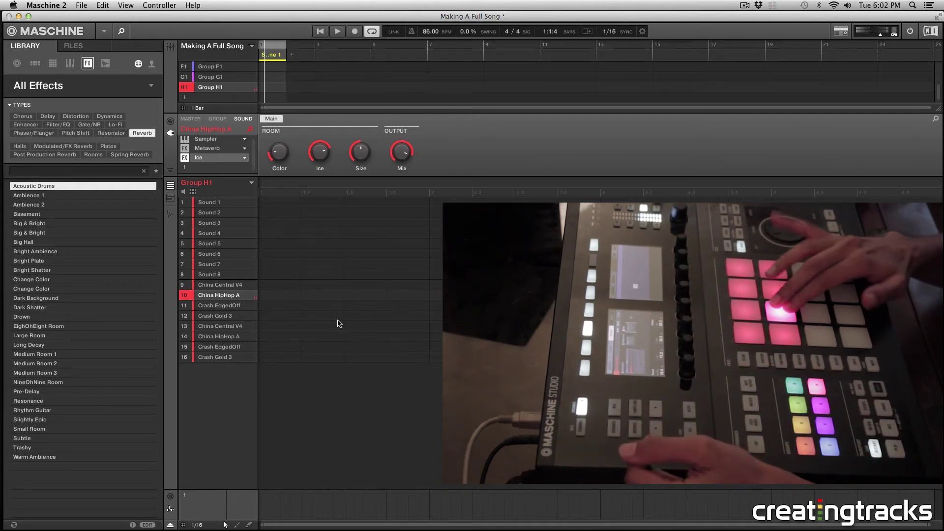
Add an internal Limiter after Ice on China HipHop A and China Central V4.
{"action": "left_click", "coordinate": [184, 170]}
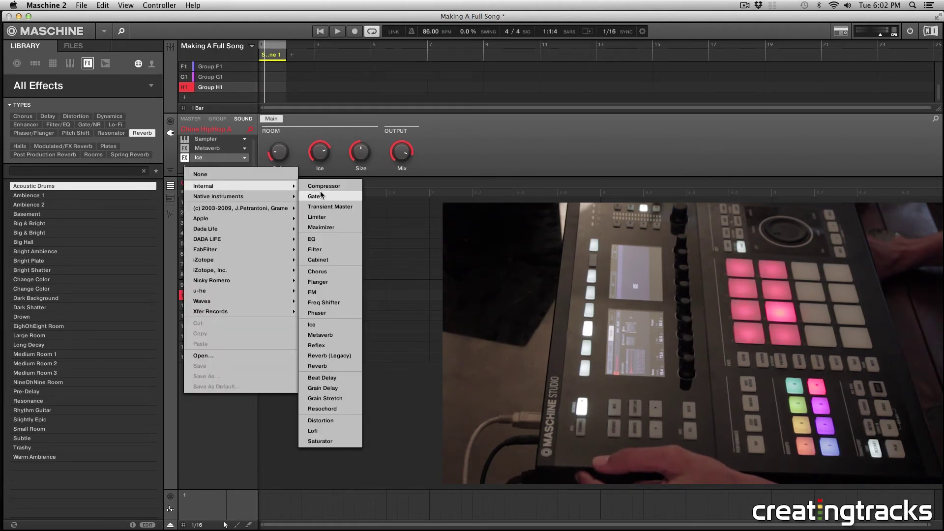
{"action": "left_click", "coordinate": [341, 215]}
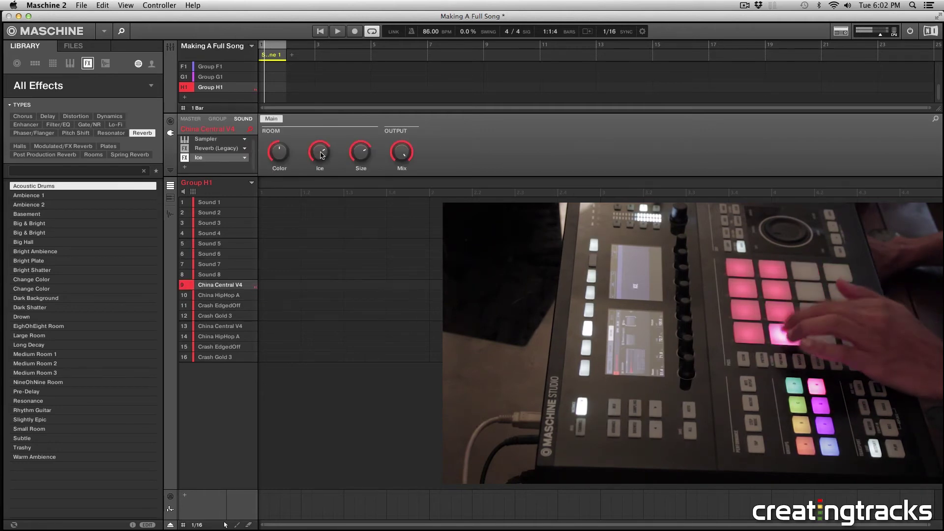
{"action": "left_click", "coordinate": [184, 170]}
{"action": "mouse_move", "coordinate": [237, 187]}
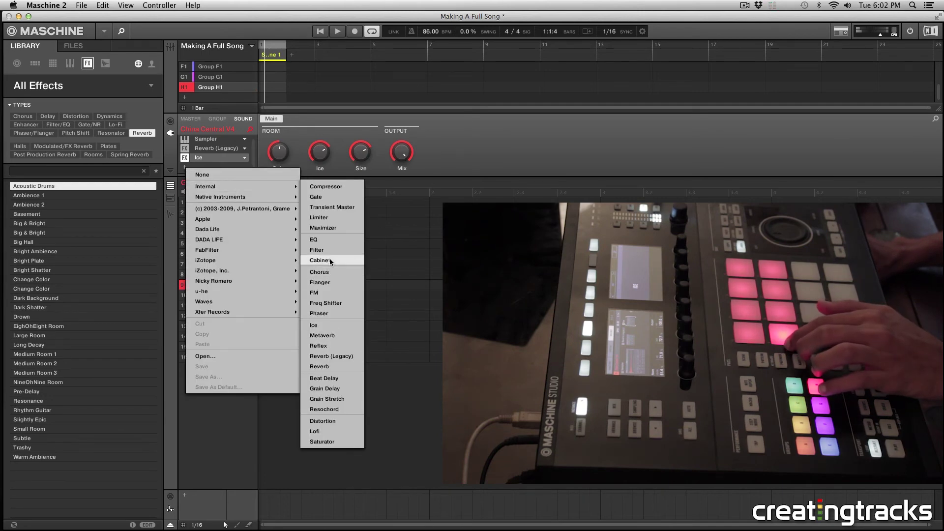
{"action": "left_click", "coordinate": [319, 218]}
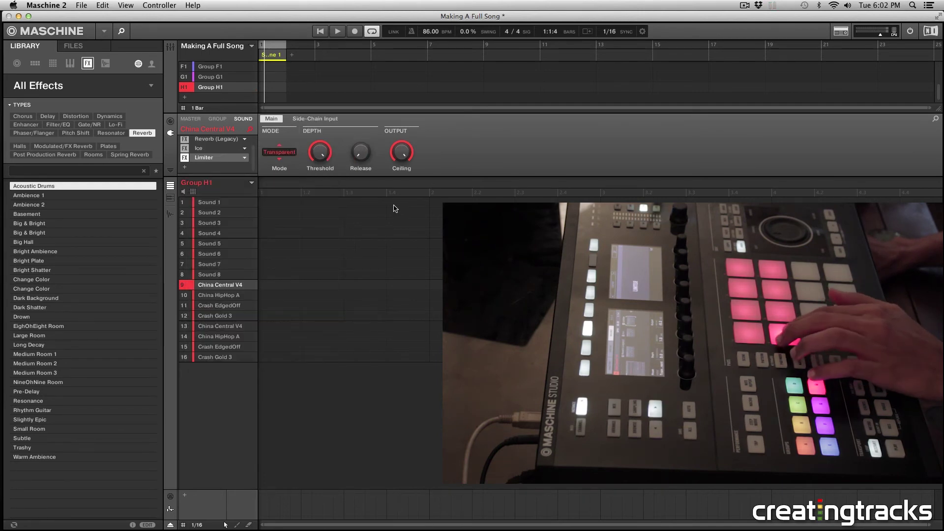